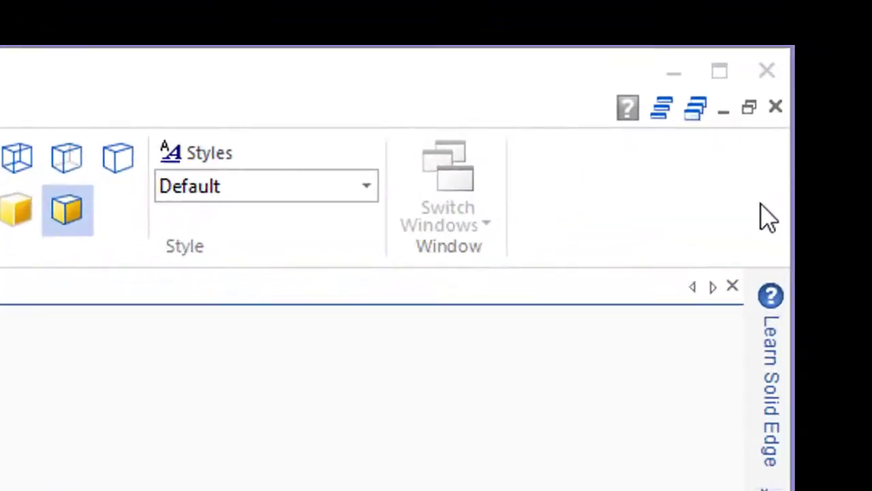
Close Part7 and discard its unsaved changes
left_click(767, 118)
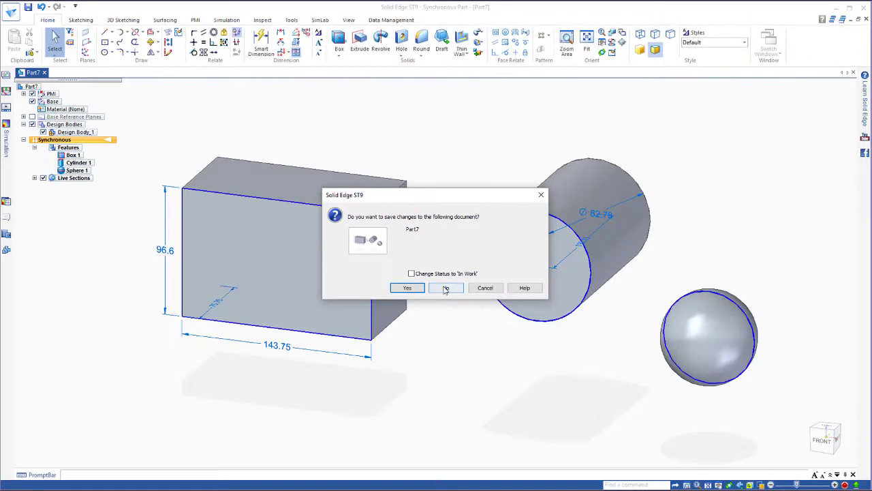
left_click(445, 289)
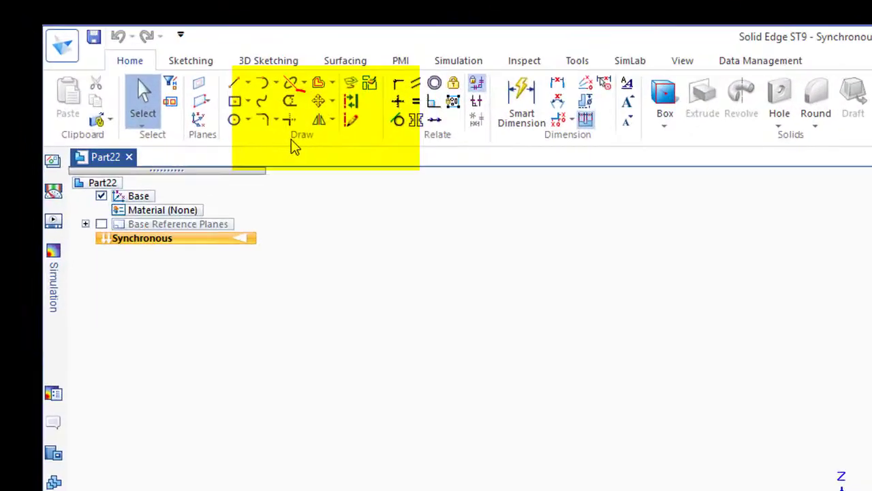
Draw a closed six-sided stepped outline with lines, ending back at the starting point
left_click(234, 82)
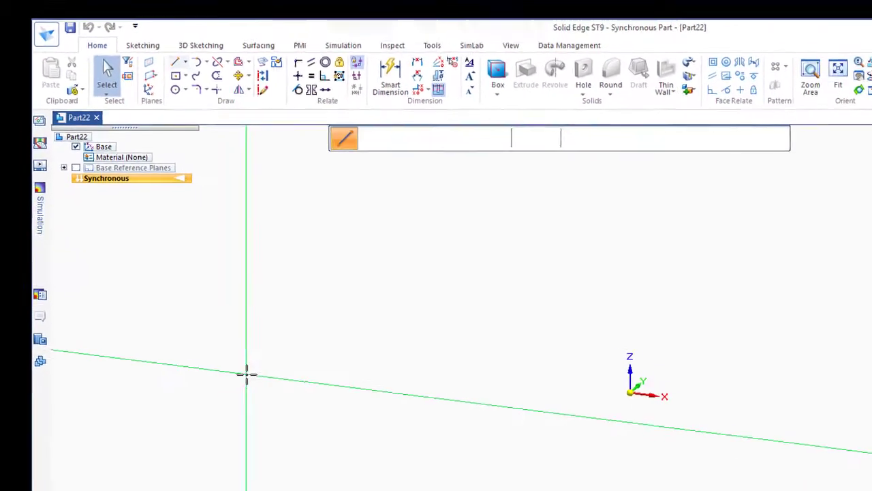
left_click(229, 369)
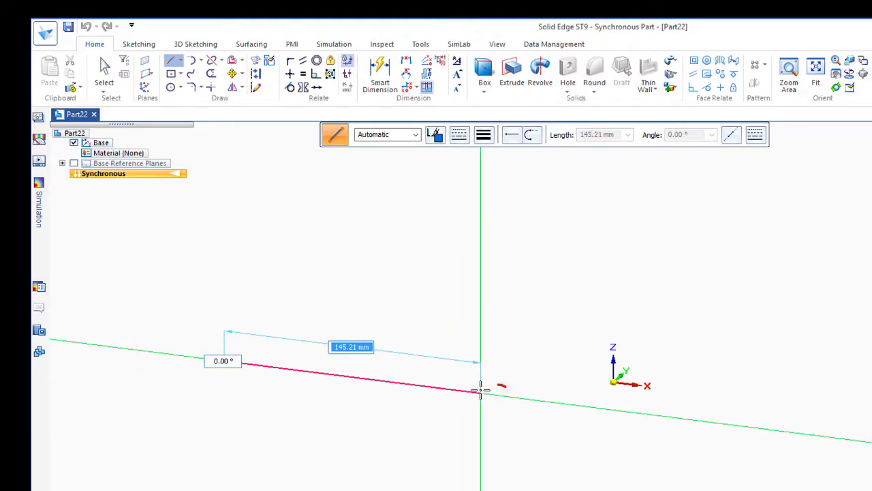
left_click(480, 392)
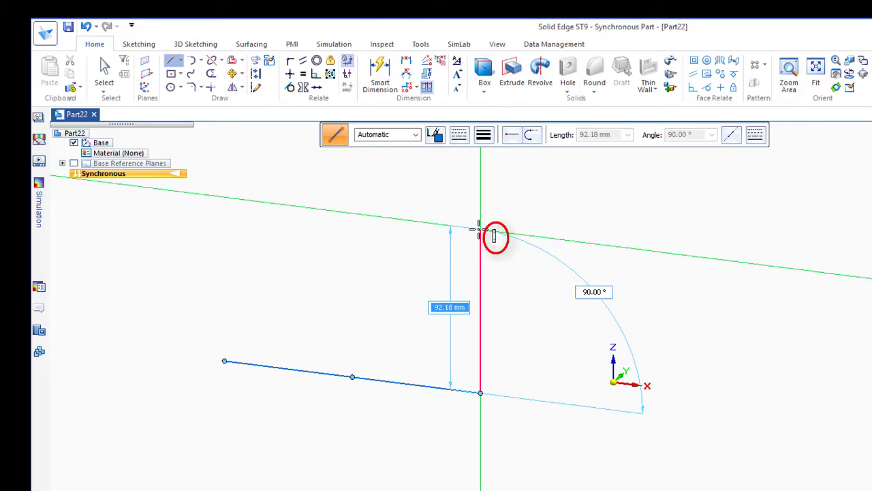
left_click(480, 229)
left_click(344, 213)
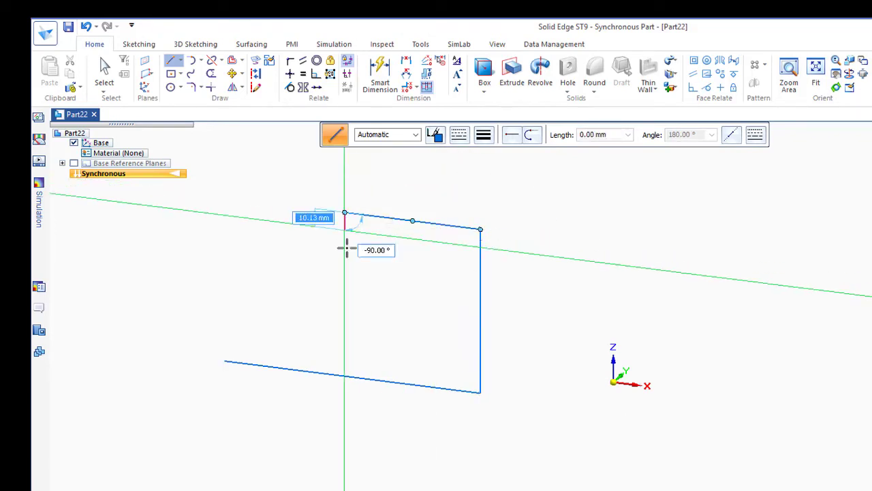
left_click(345, 286)
left_click(225, 272)
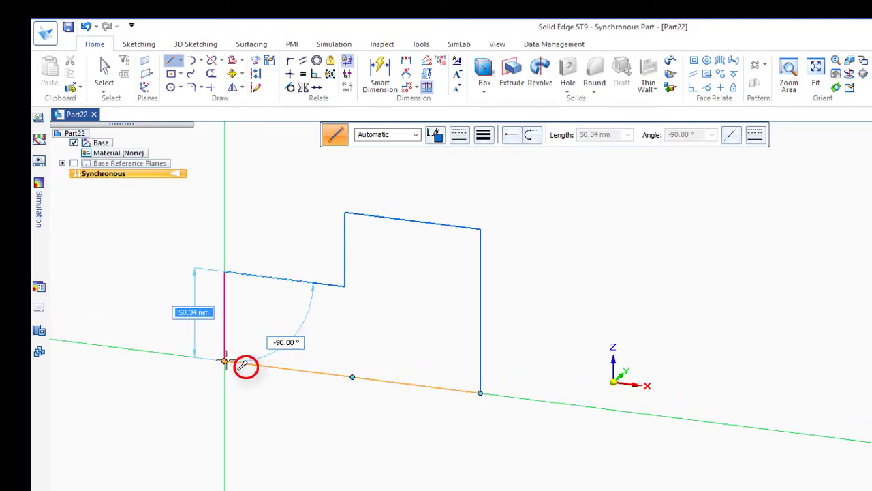
left_click(225, 361)
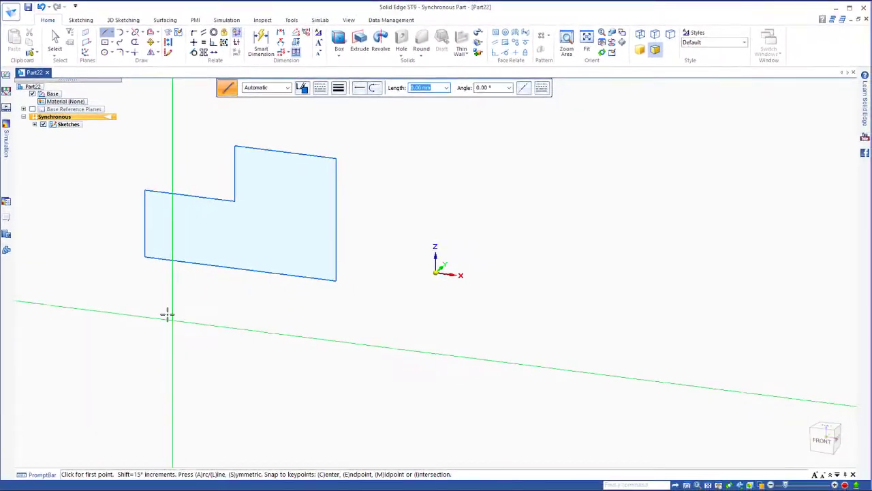
Draw a three-segment open U-shaped line chain below the step profile and end the line
left_click(160, 310)
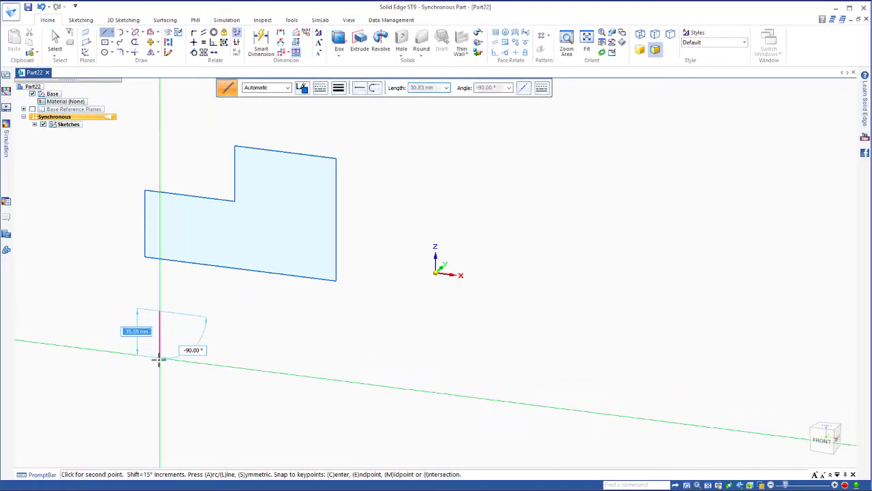
left_click(327, 403)
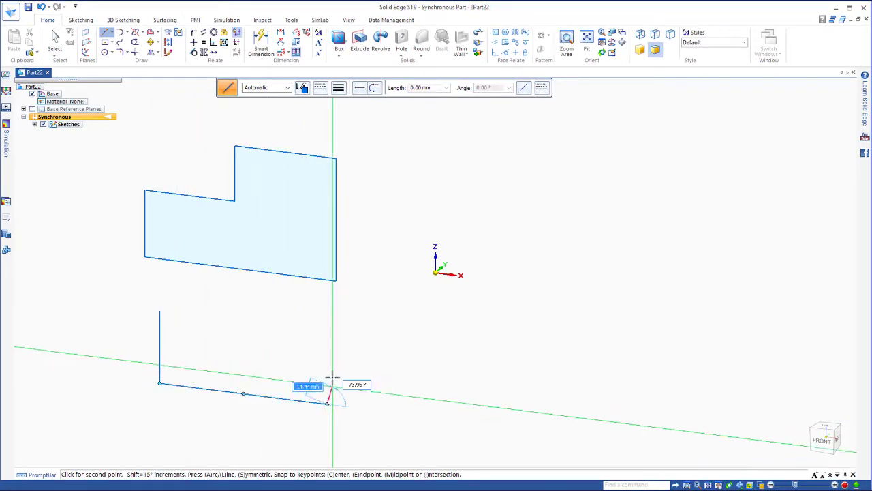
left_click(327, 332)
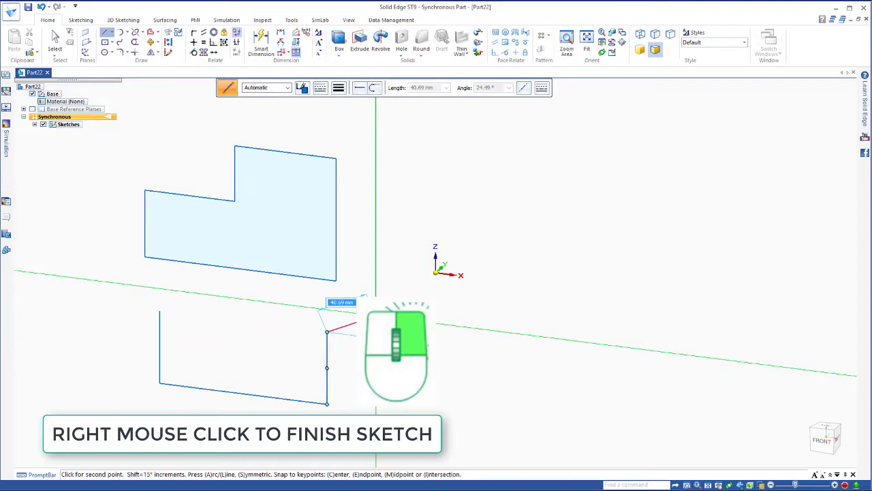
right_click(379, 316)
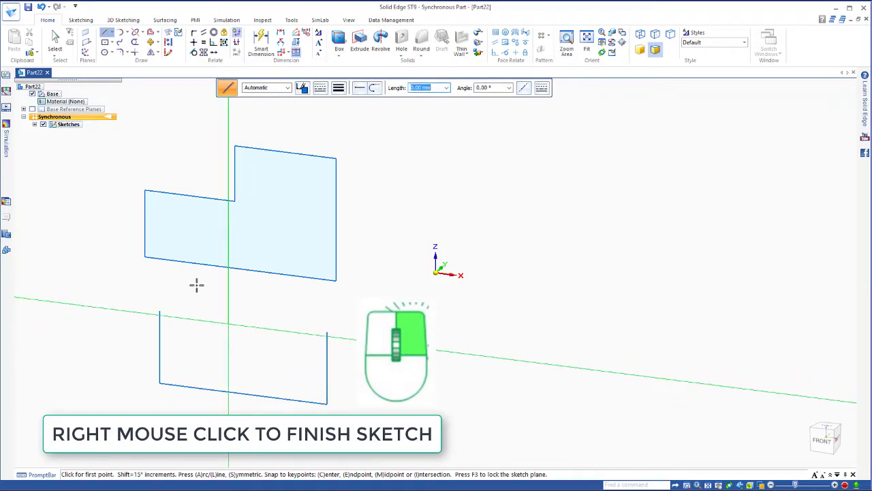
Draw an outer Rectangle by Center beside the U-shape with a smaller rectangle inside it
left_click(107, 45)
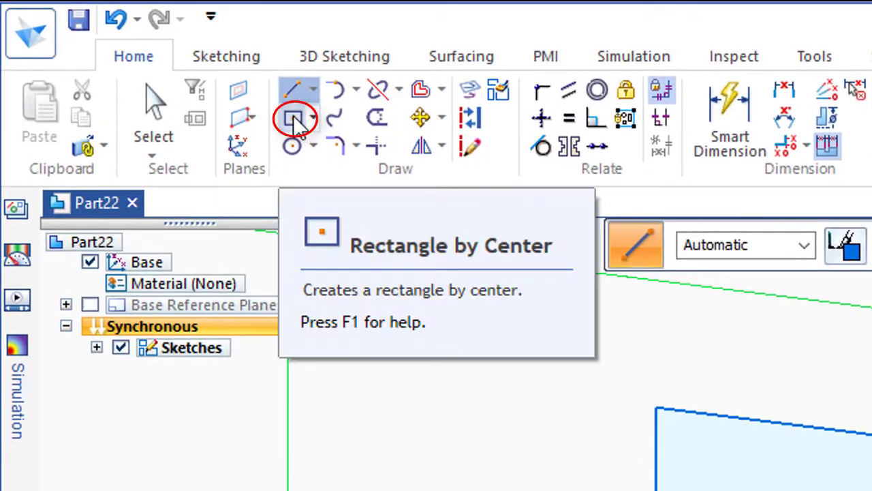
left_click(461, 361)
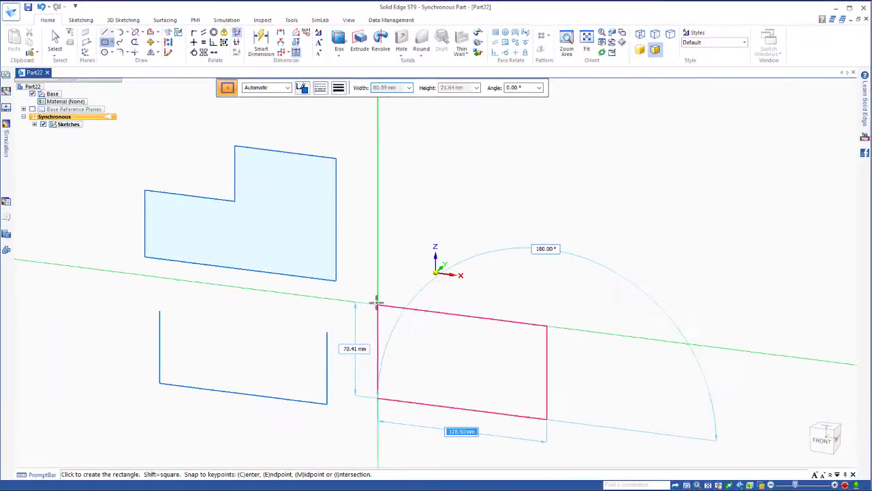
left_click(366, 286)
left_click_drag(461, 362, 409, 327)
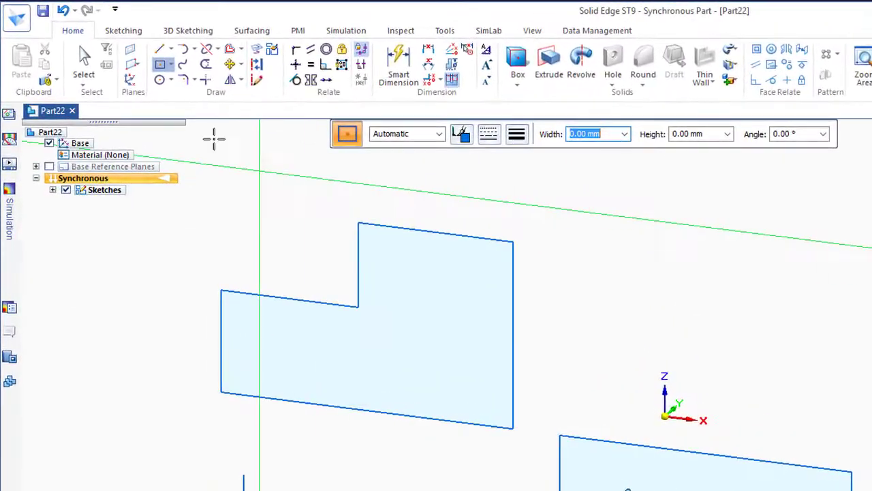
Draw a large circle by center and a smaller concentric circle at the same centre
left_click(159, 80)
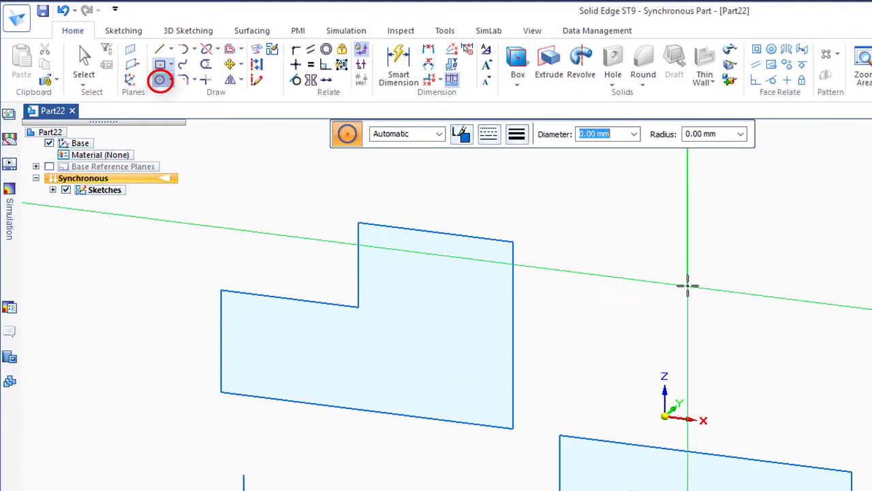
mouse_move(687, 285)
left_mouse_down()
mouse_move(593, 195)
mouse_move(601, 202)
left_mouse_up()
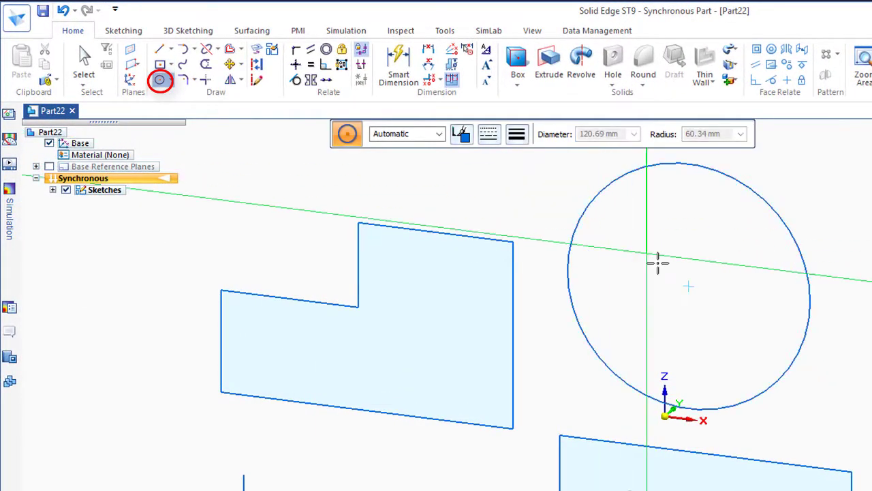
left_click(687, 284)
left_click(643, 220)
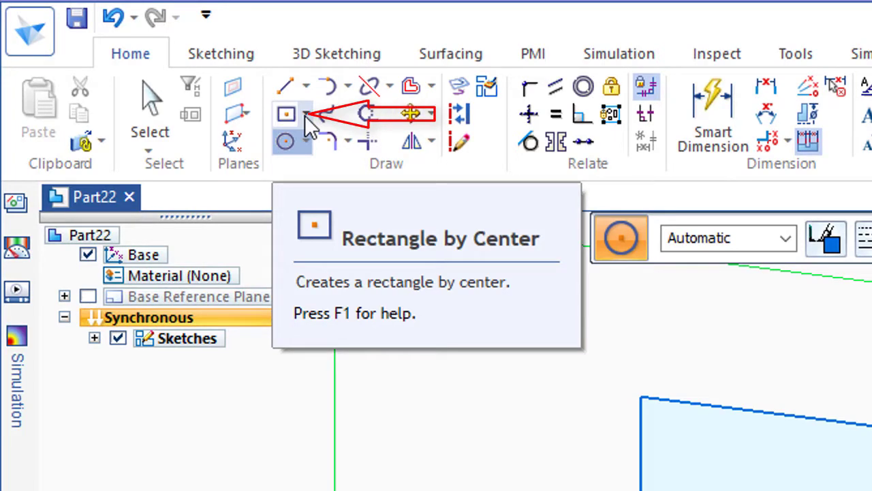
Draw a seven-sided Polygon by Center to the right of the ring
left_click(306, 114)
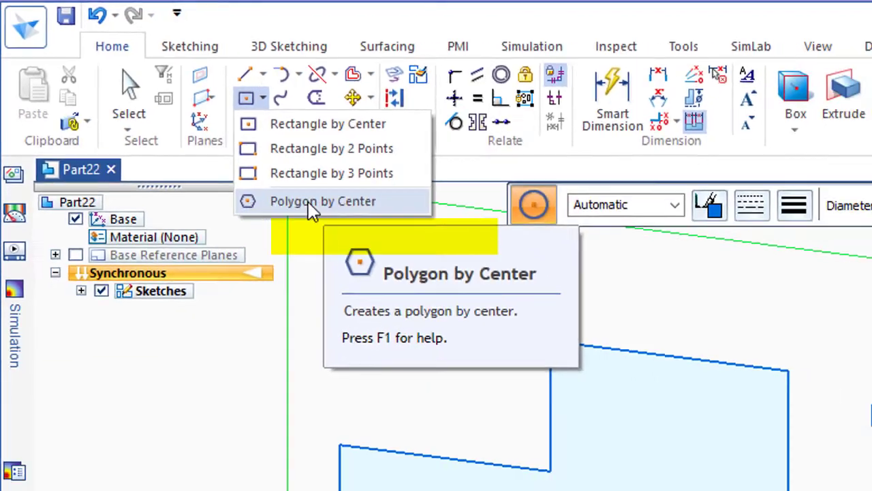
left_click(378, 235)
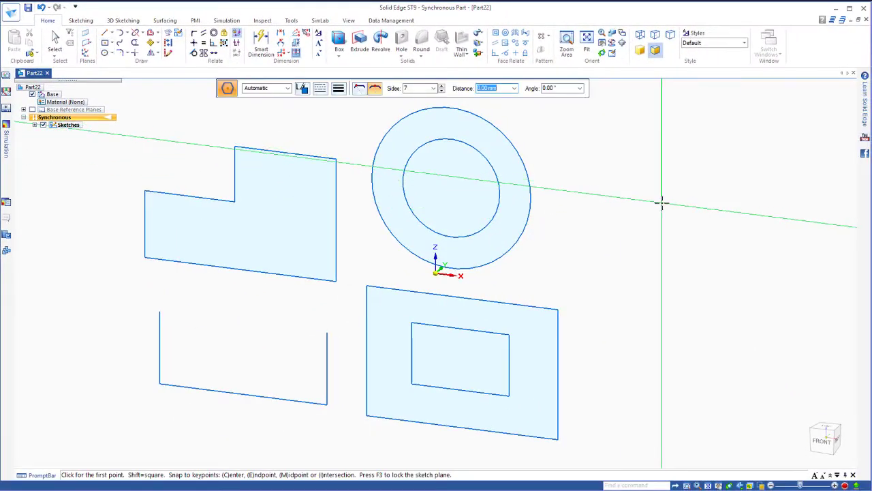
left_click(662, 201)
left_click(604, 144)
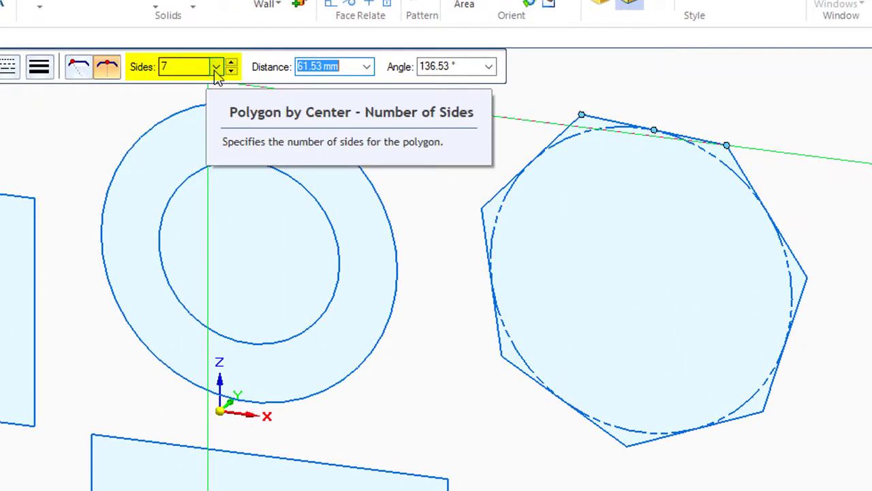
Set Sides to 5 and draw a pentagon inside the seven-sided polygon
left_click(214, 68)
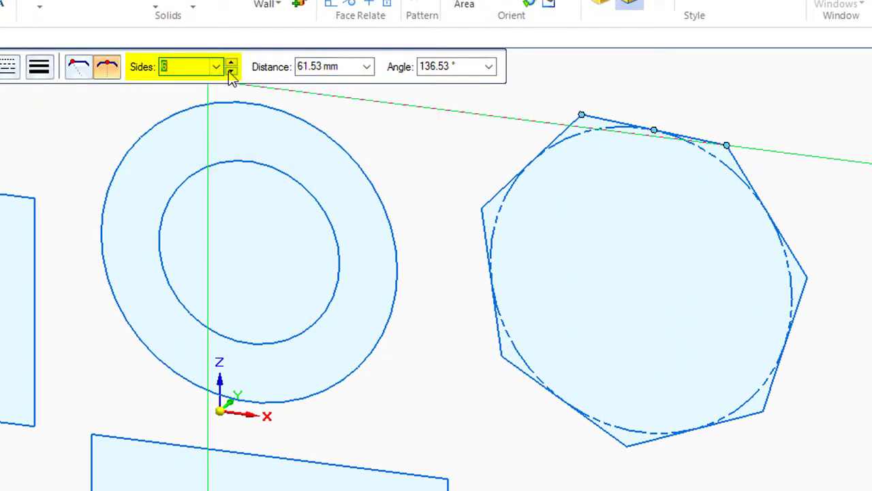
left_click(635, 282)
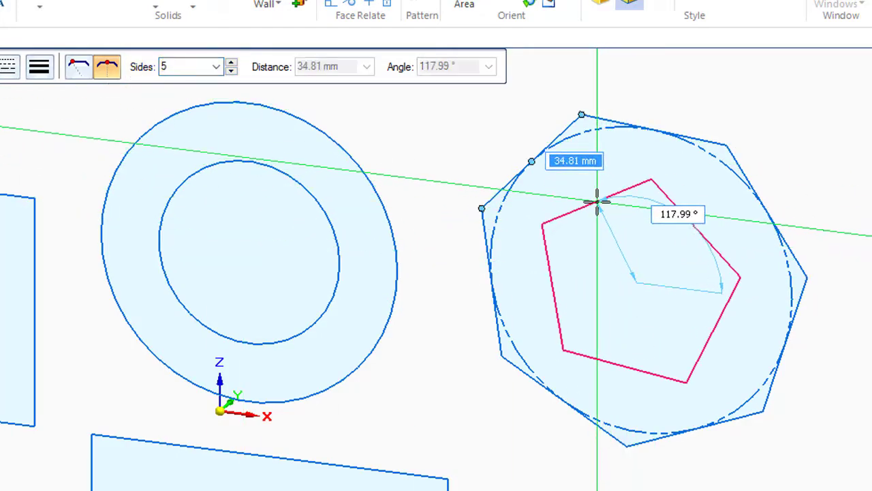
left_click(596, 200)
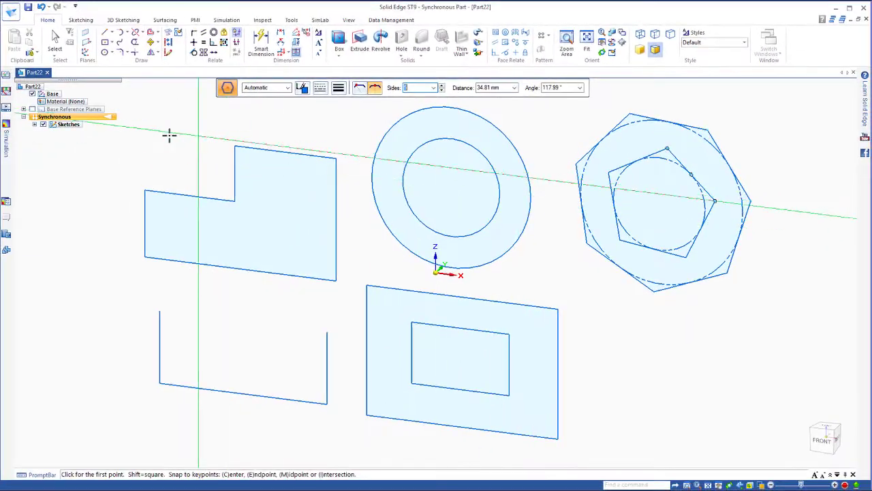
Draw a smooth wavy Curve across the top of the U-shaped lines
key("Escape")
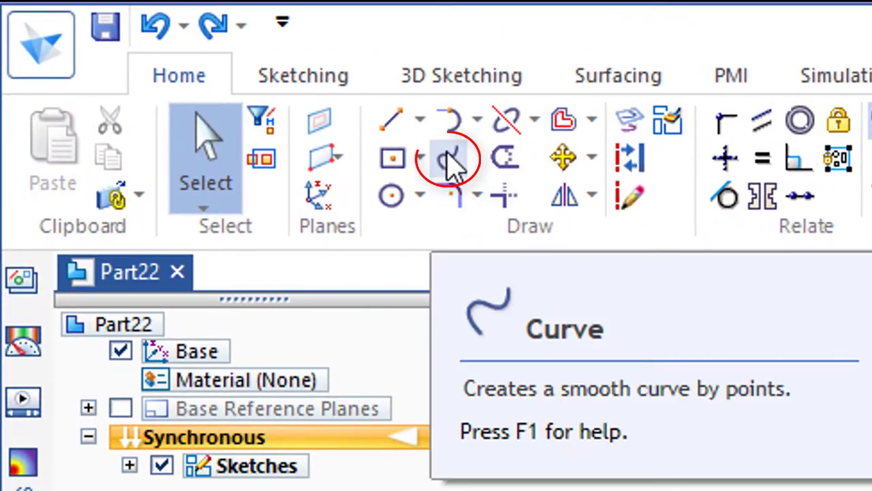
left_click(450, 156)
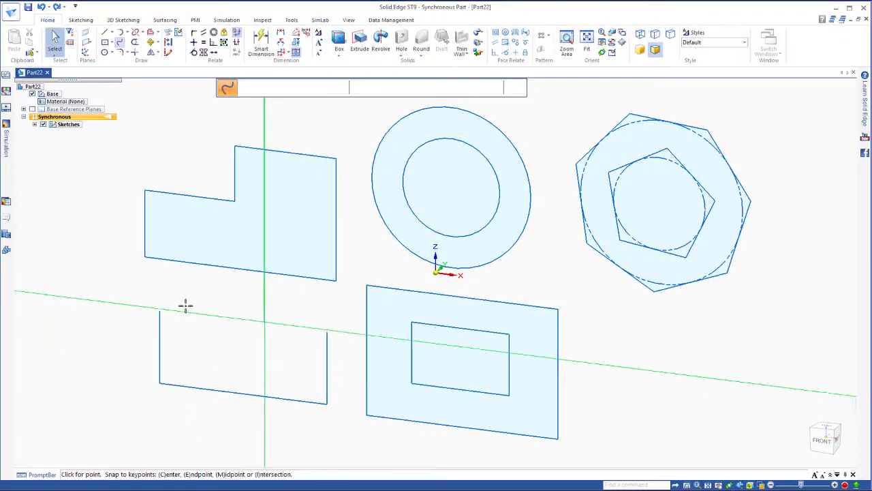
mouse_move(83, 295)
left_mouse_down()
mouse_move(123, 273)
mouse_move(153, 278)
mouse_move(217, 300)
mouse_move(234, 337)
mouse_move(269, 363)
mouse_move(282, 328)
mouse_move(282, 351)
left_mouse_up()
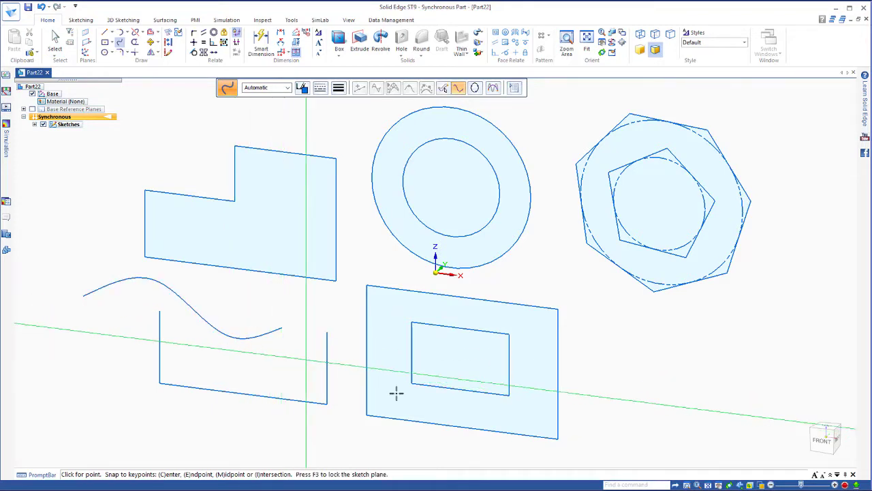
key("Escape")
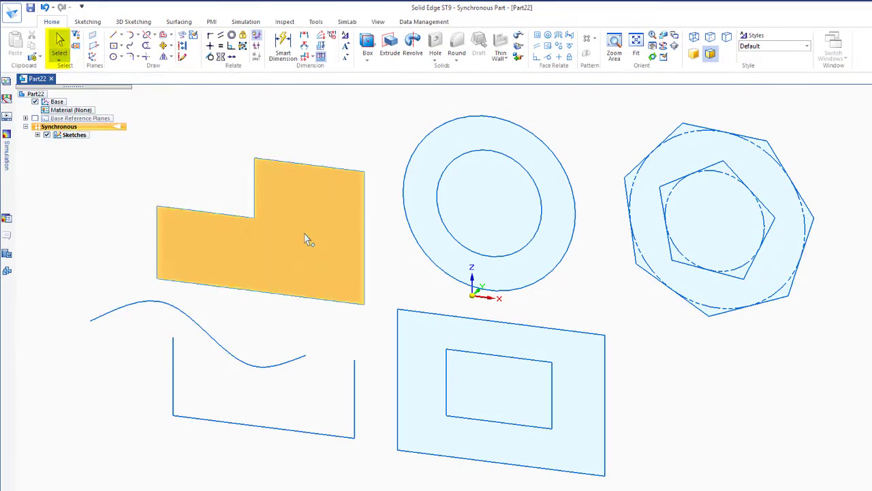
Extrude the stepped L-shaped region to a dragged depth as Protrusion 1
left_click(283, 246)
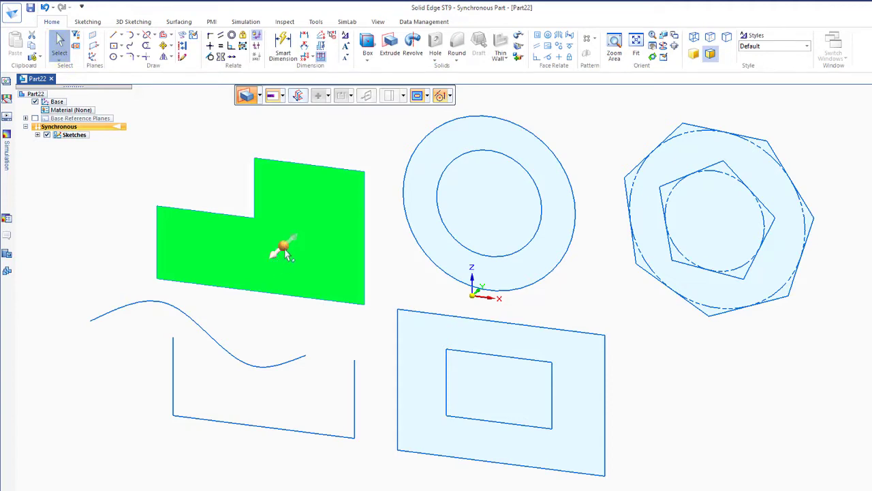
left_click(276, 255)
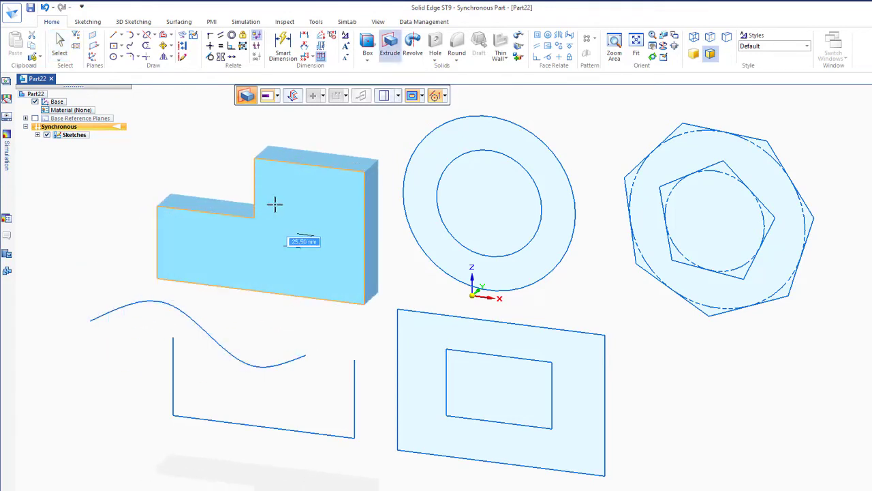
left_click(276, 201)
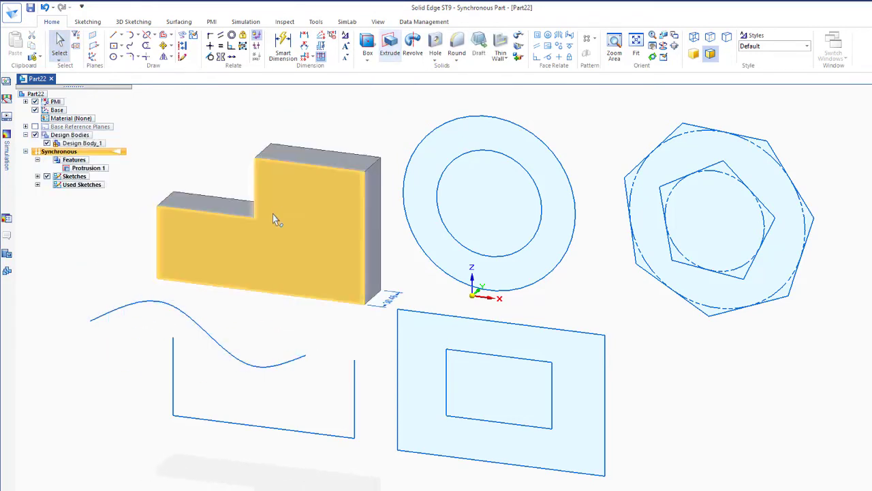
Extrude the ring region into a solid as Protrusion 2
left_click(420, 216)
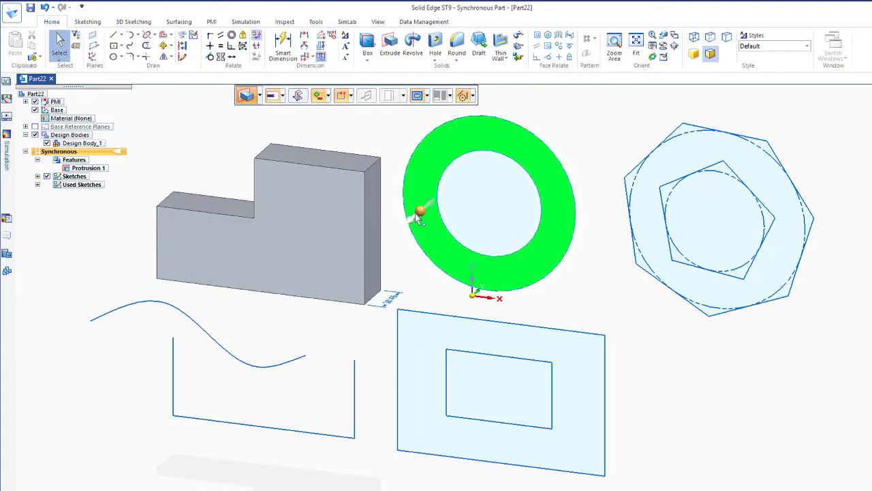
left_click(417, 213)
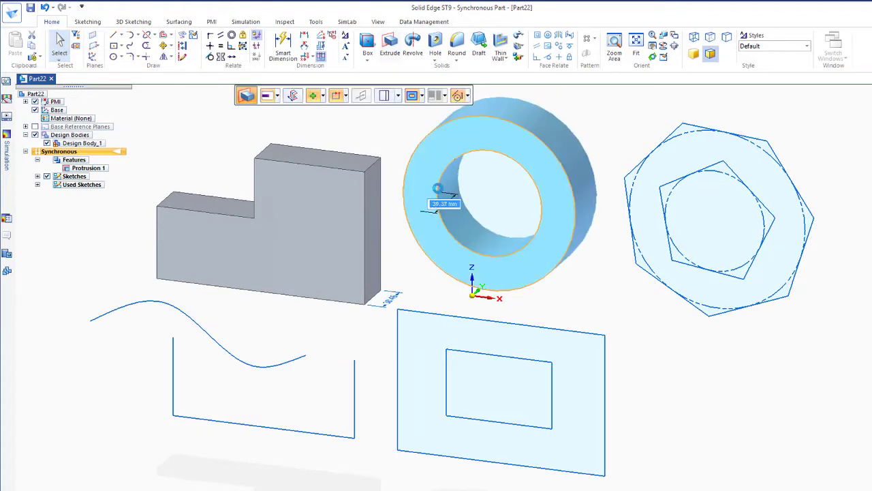
left_click(378, 350)
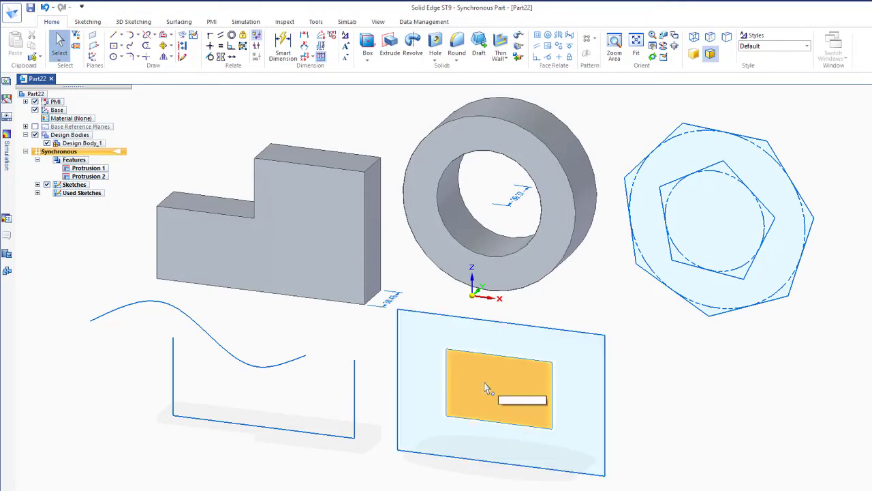
Extrude the frame region around the inner rectangle as Protrusion 3
left_click(411, 376)
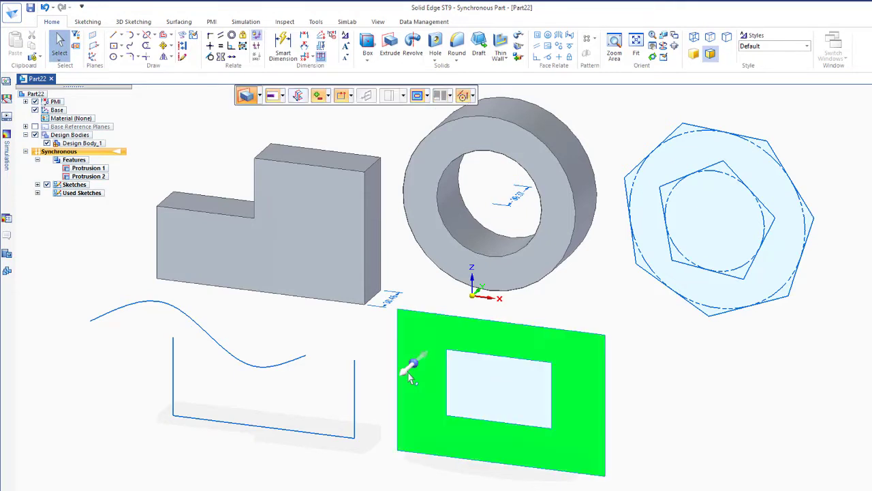
left_click(408, 372)
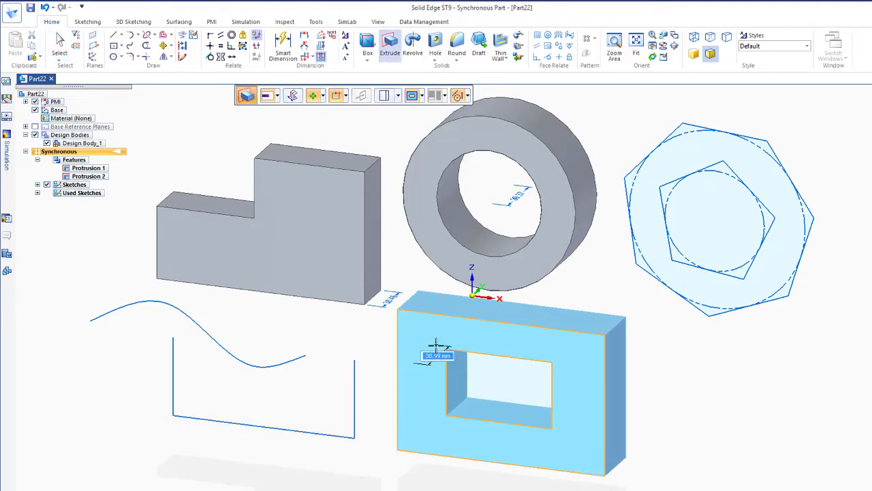
left_click(437, 346)
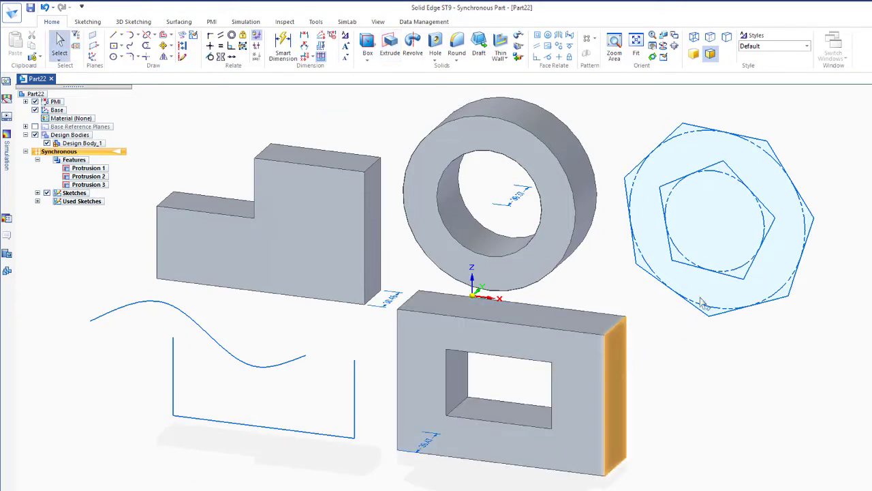
Extrude the polygon region with its pentagon hole as Protrusion 4, then orbit to view all solids
left_click(704, 300)
left_click(703, 297)
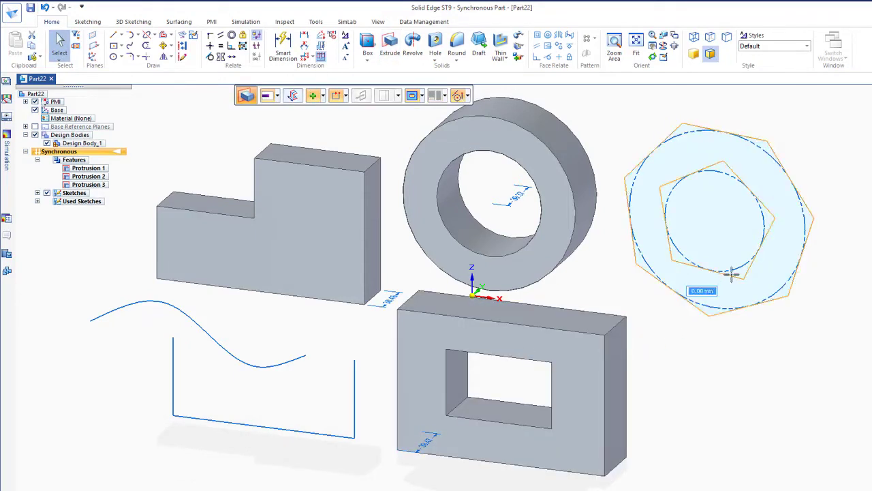
left_click(701, 382)
middle_click_drag(687, 382, 650, 351)
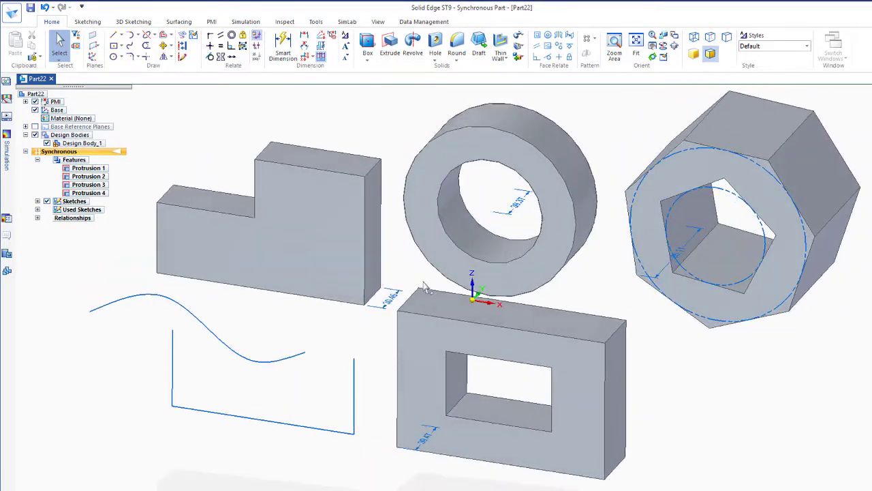
Pull the step block's front face forward, with coplanar front faces following under Design Intent
left_click(303, 235)
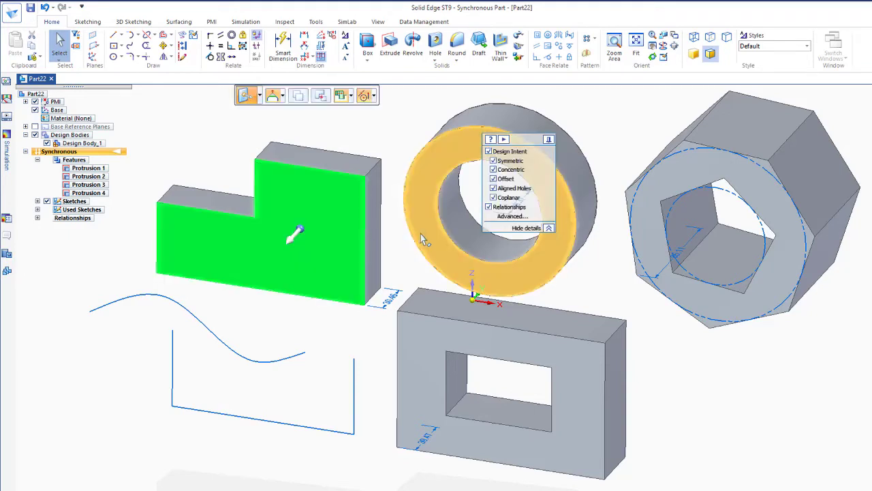
left_click(297, 233)
scroll(286, 247, "up", 3)
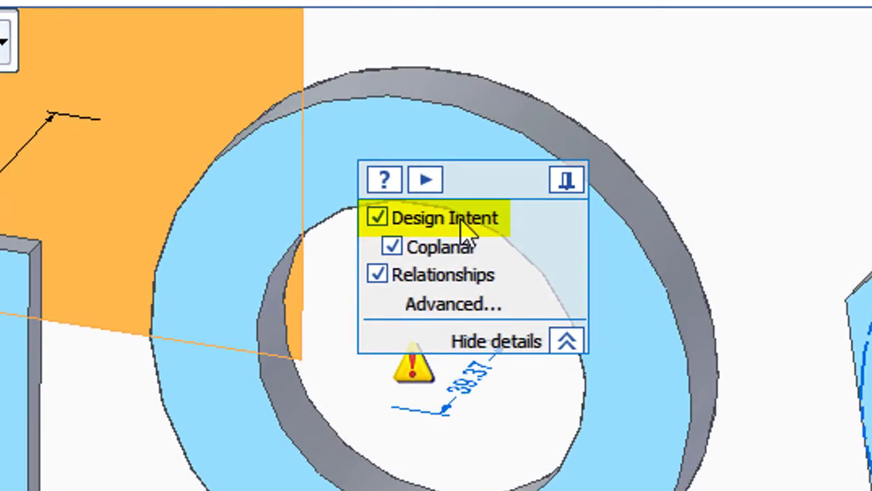
Turn off Design Intent and set the step block's front face deeper on its own
left_click(377, 217)
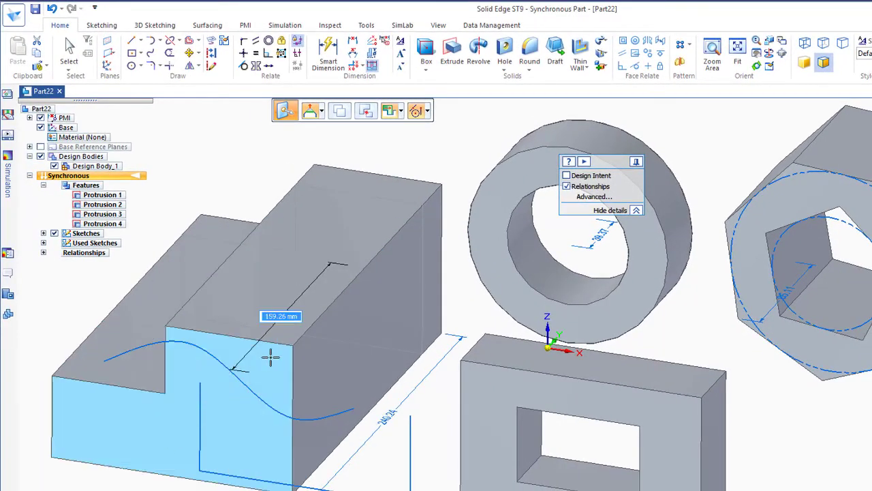
left_click(293, 334)
left_click(300, 334)
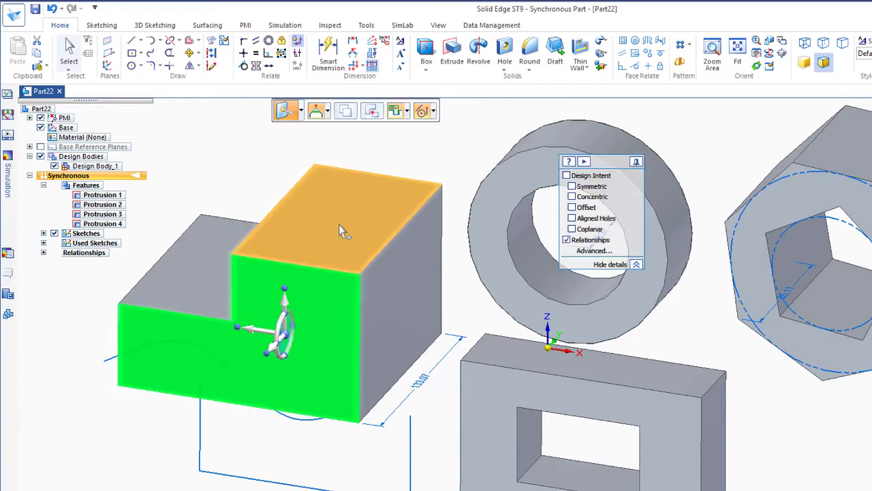
Try lowering the taller section's top face, then cancel to keep the original height
left_click(338, 222)
key("Escape")
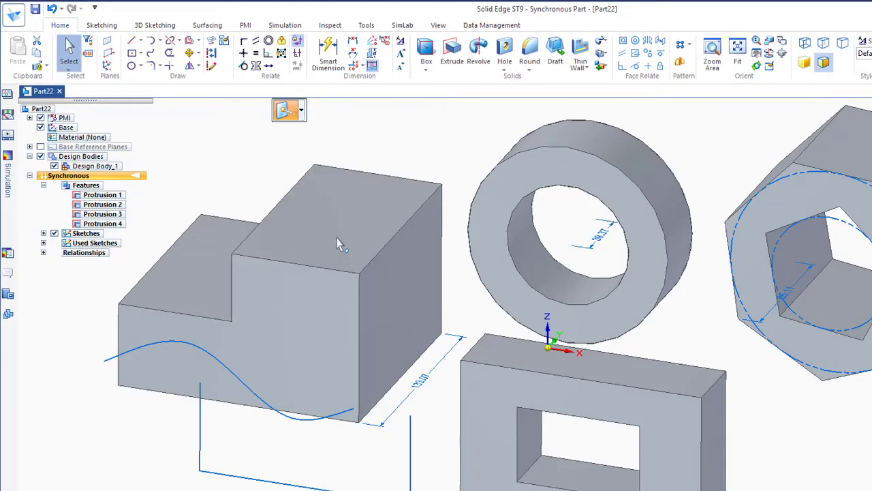
mouse_move(337, 244)
left_mouse_down()
mouse_move(325, 328)
mouse_move(331, 228)
left_mouse_up()
key("Escape")
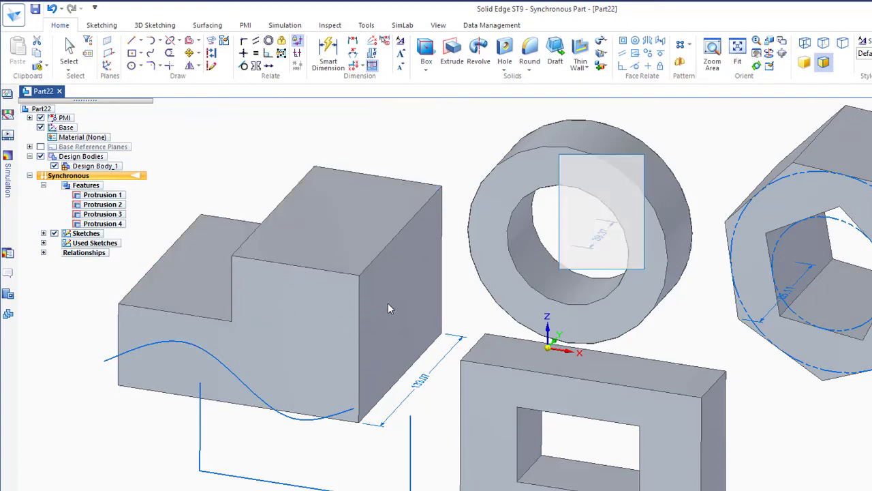
Drag the taller section's right side face inward to narrow it
left_click(388, 304)
left_click(388, 304)
key("Escape")
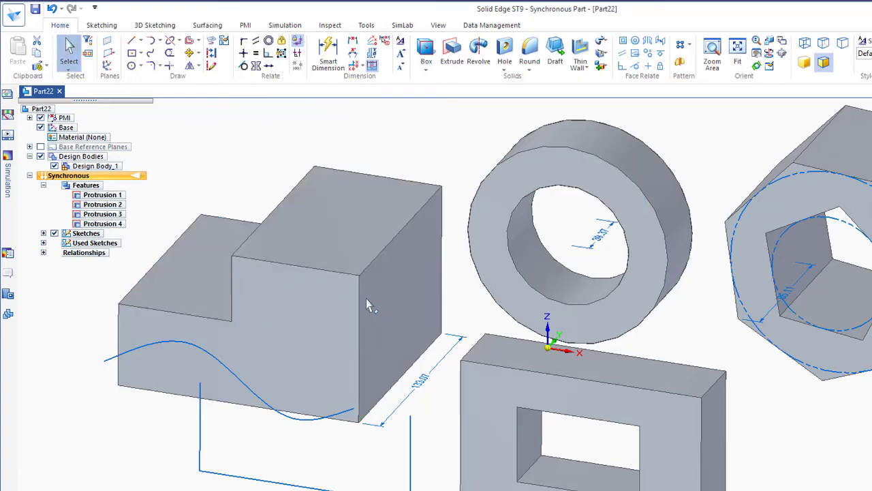
left_click_drag(366, 305, 331, 298)
key("Escape")
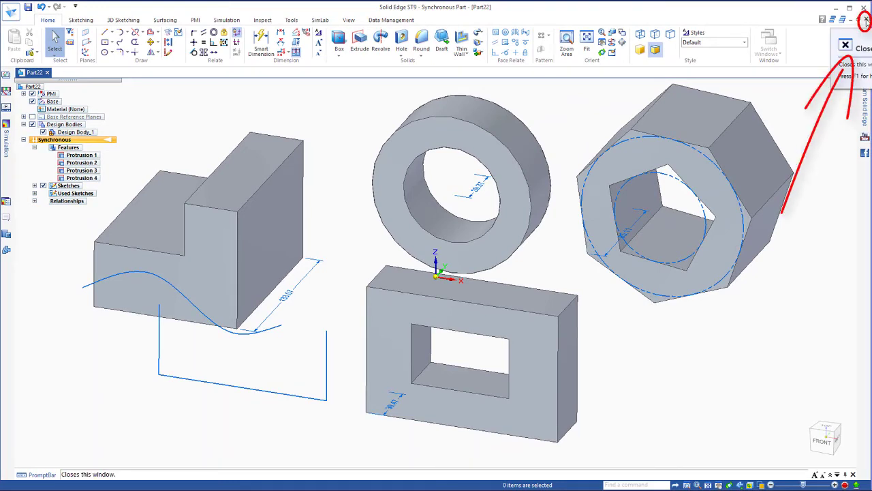
Close the Part22 document, discarding its unsaved changes
left_click(866, 21)
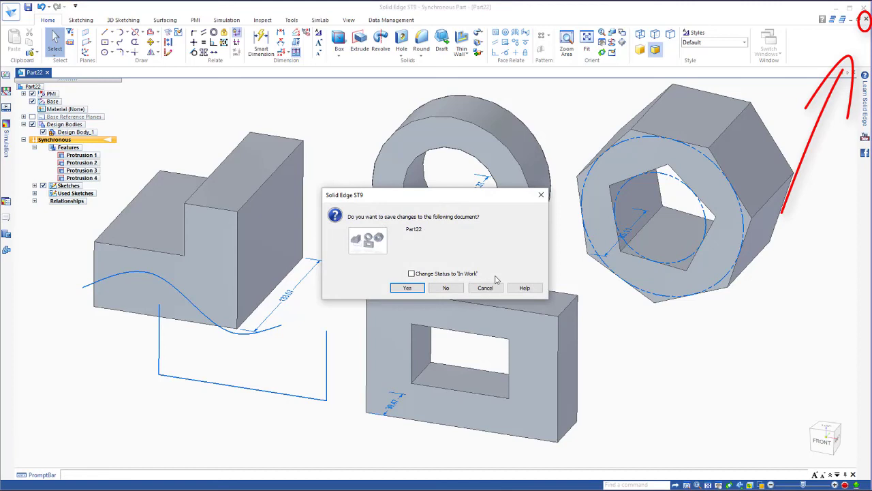
left_click(444, 288)
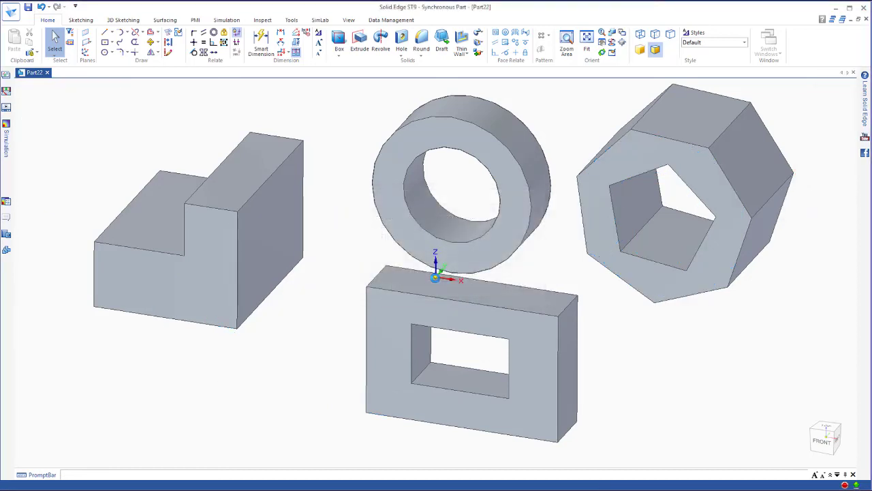